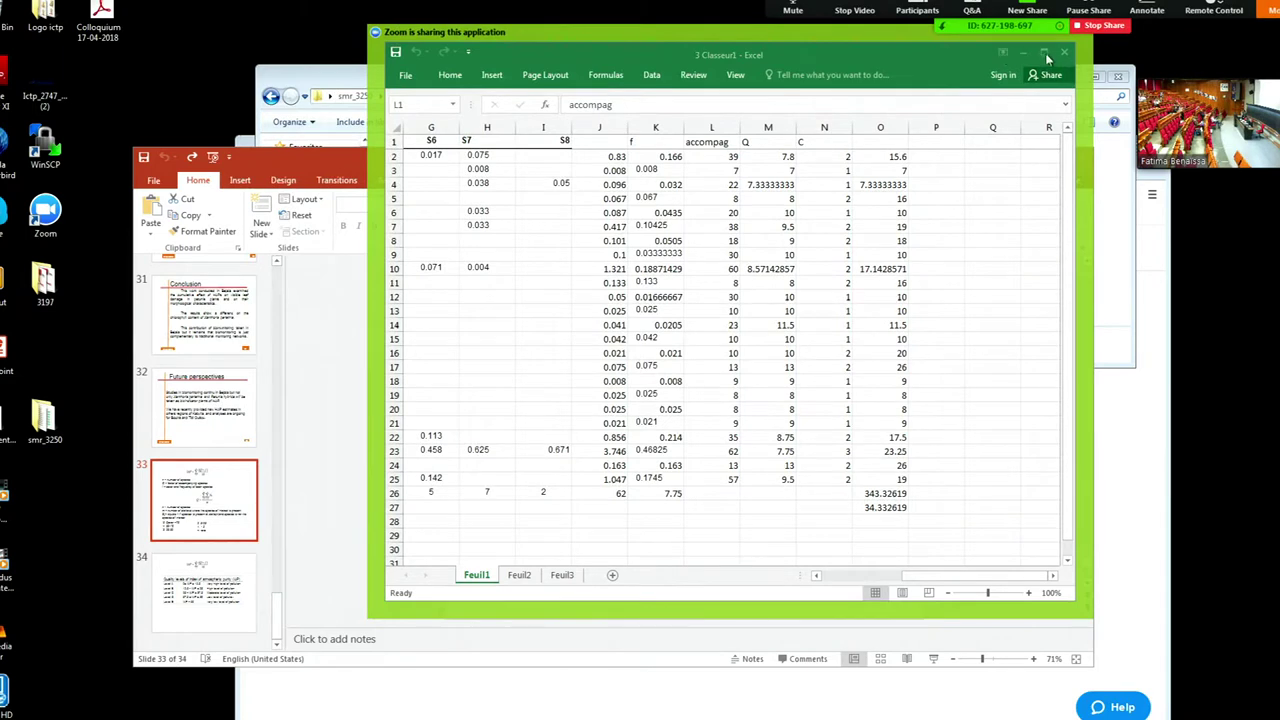
- Maximize the shared workbook, enlarge the sheet to show columns A to O, and move the video thumbnail clear of column O
left_click(1043, 51)
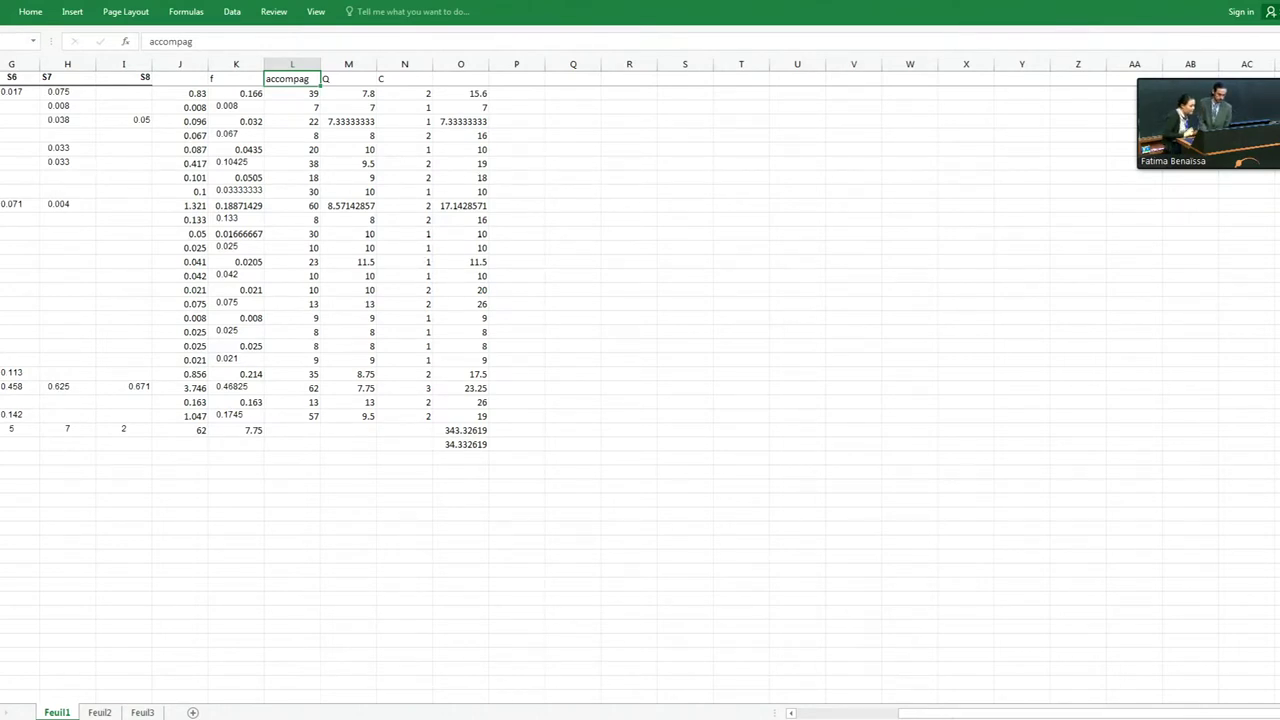
scroll(640, 380, "up", 2, "ctrl")
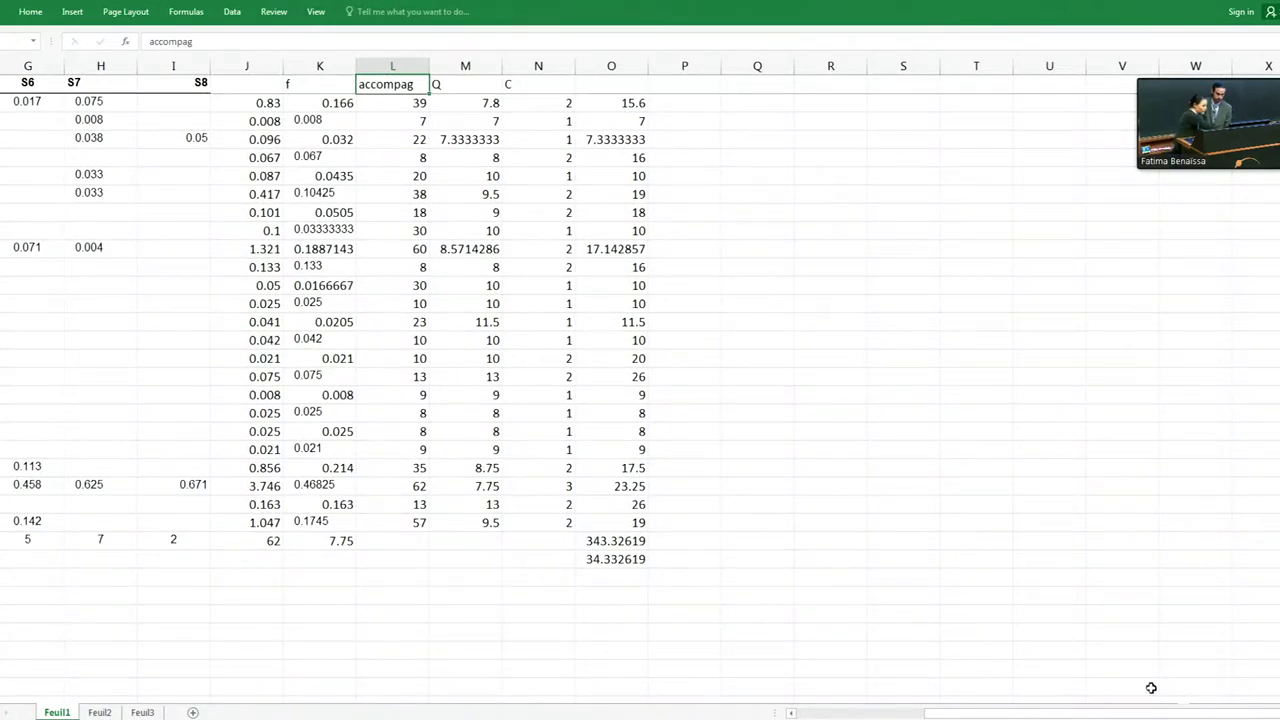
left_click_drag(1122, 713, 1110, 713)
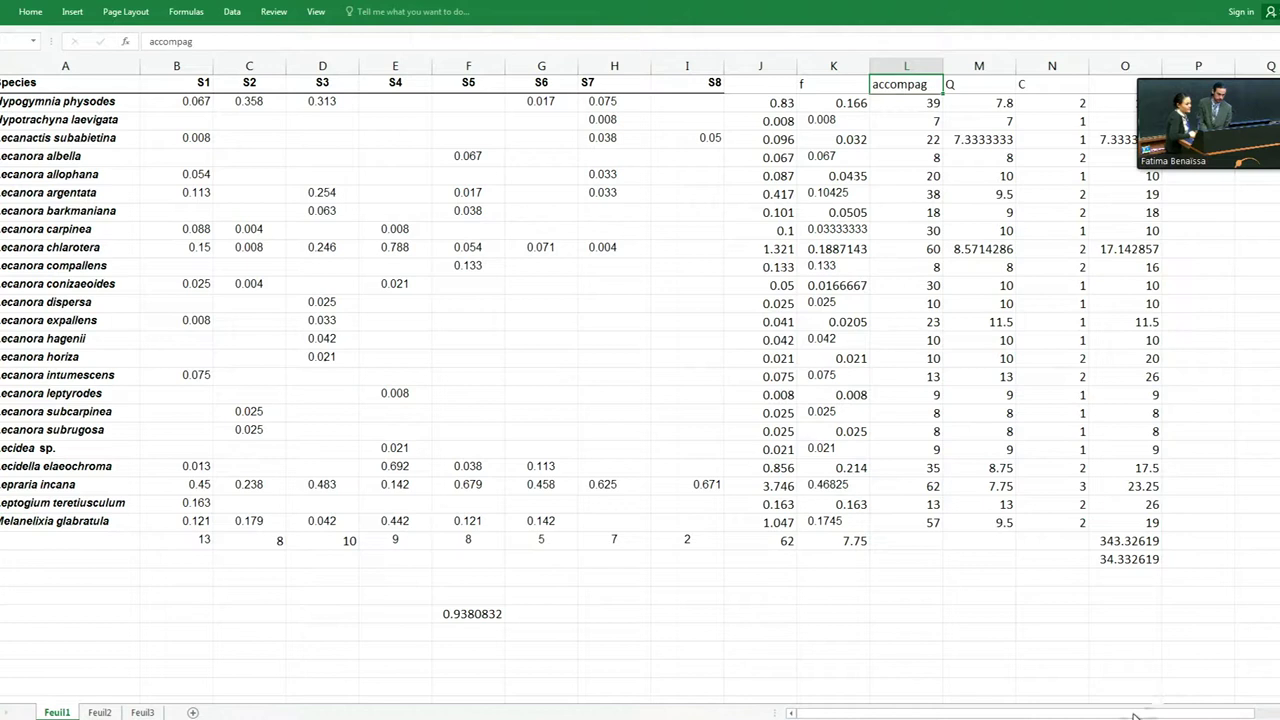
left_click_drag(1112, 714, 1098, 714)
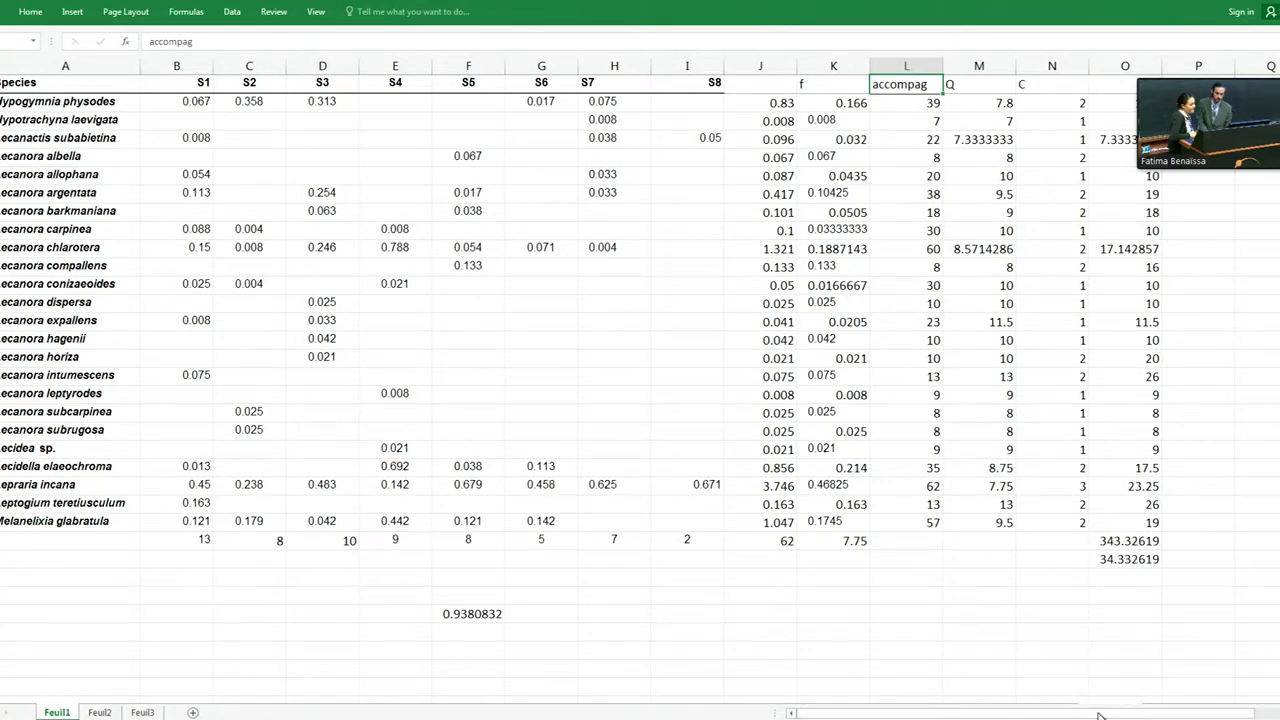
mouse_move(1218, 76)
left_click_drag(1226, 76, 1233, 3)
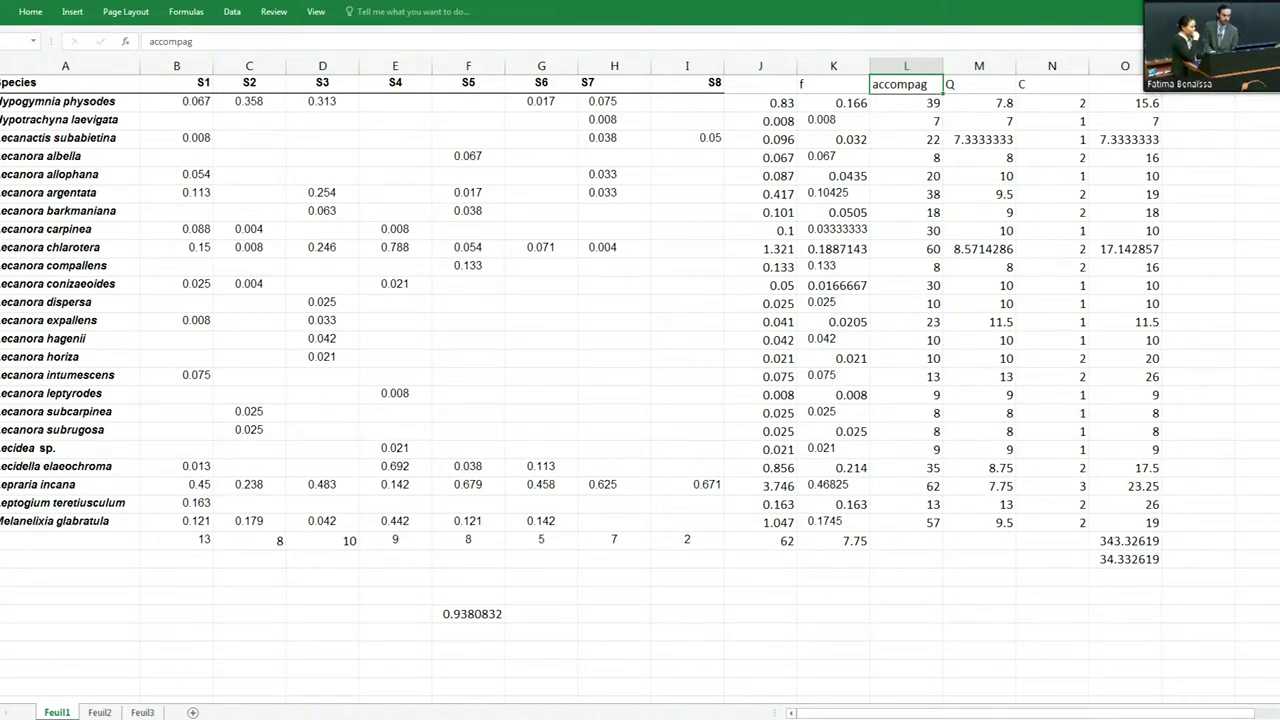
left_click(1243, 207)
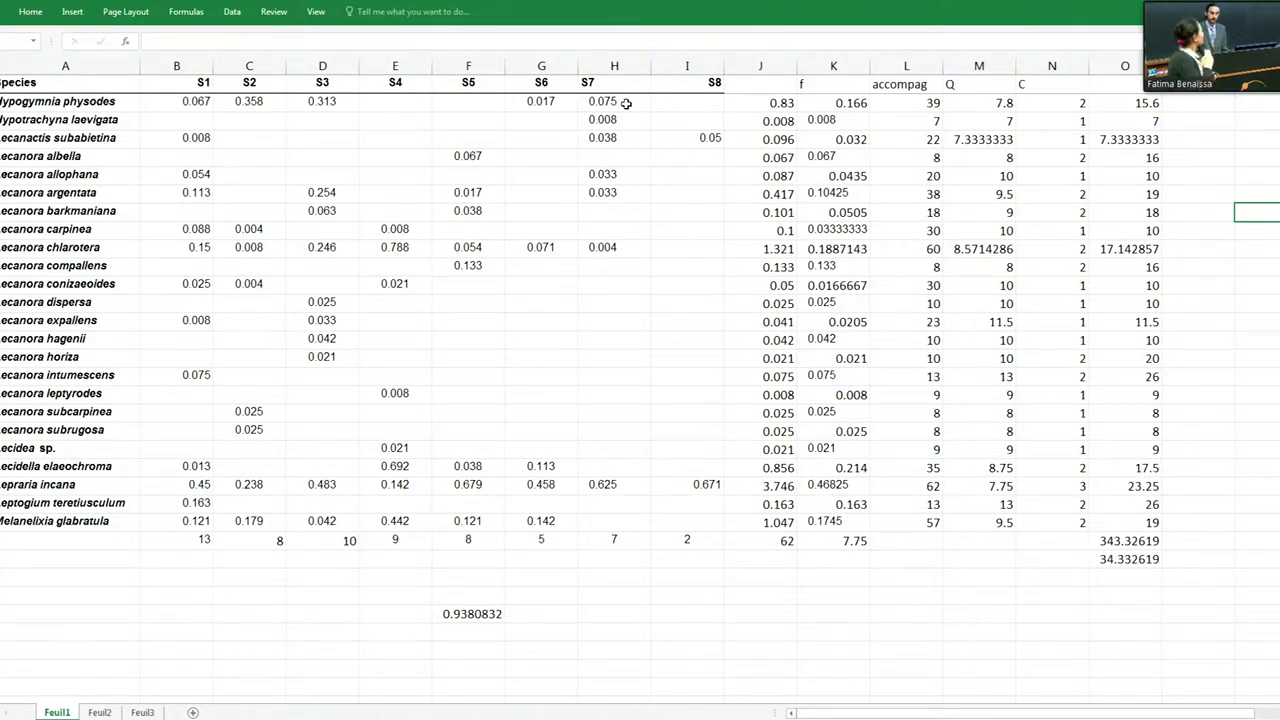
- Examine the Hypogymnia physodes values for stations S7 and S6 and the first entries of the accompag column
left_click(626, 103)
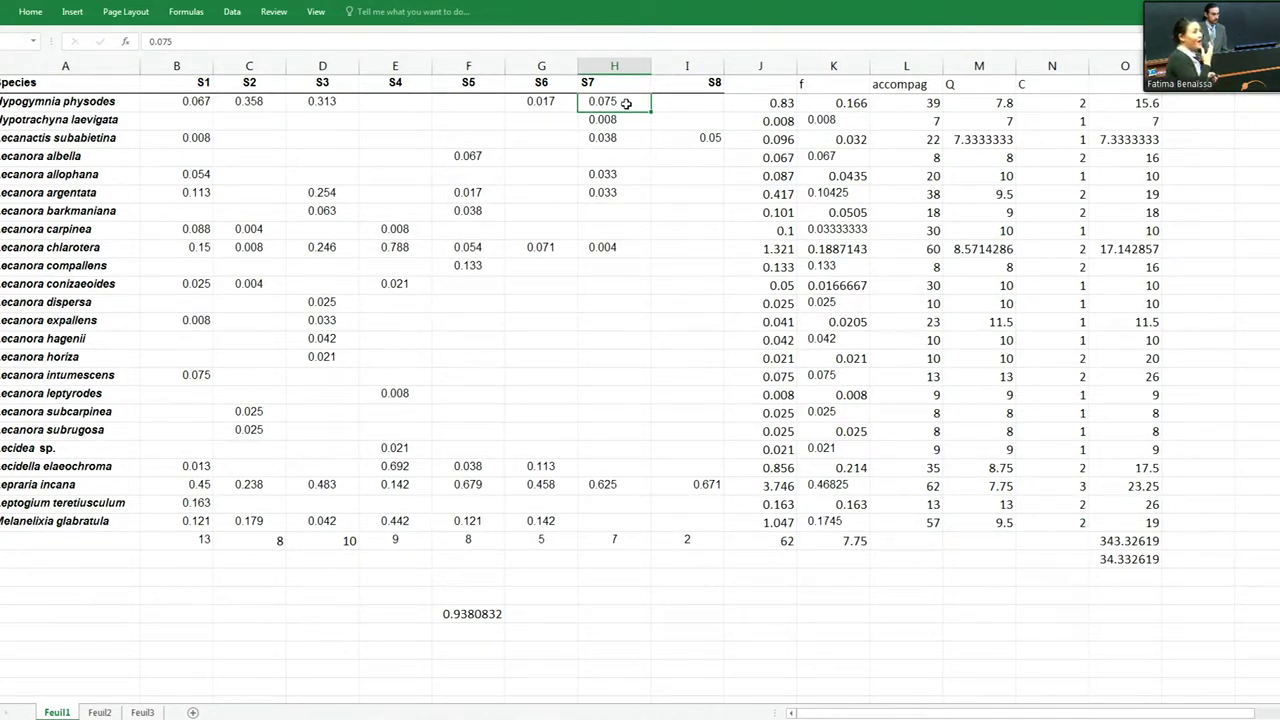
left_click(564, 102)
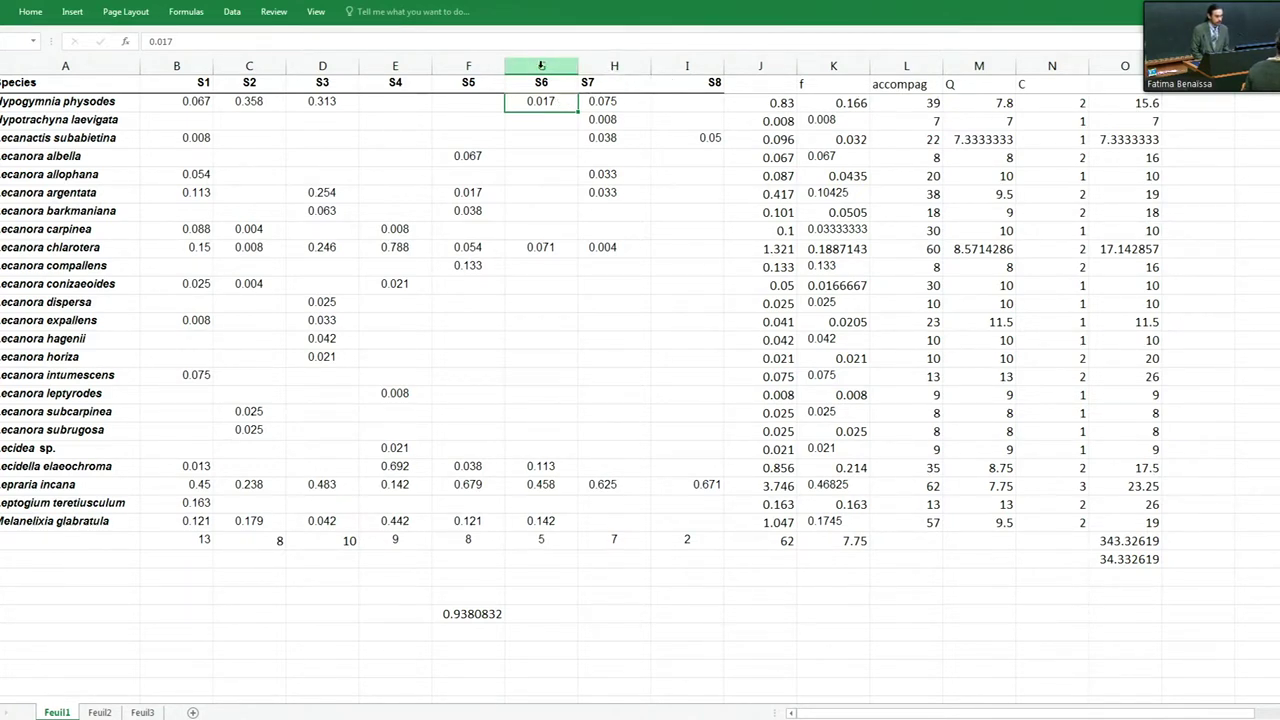
left_click(902, 64)
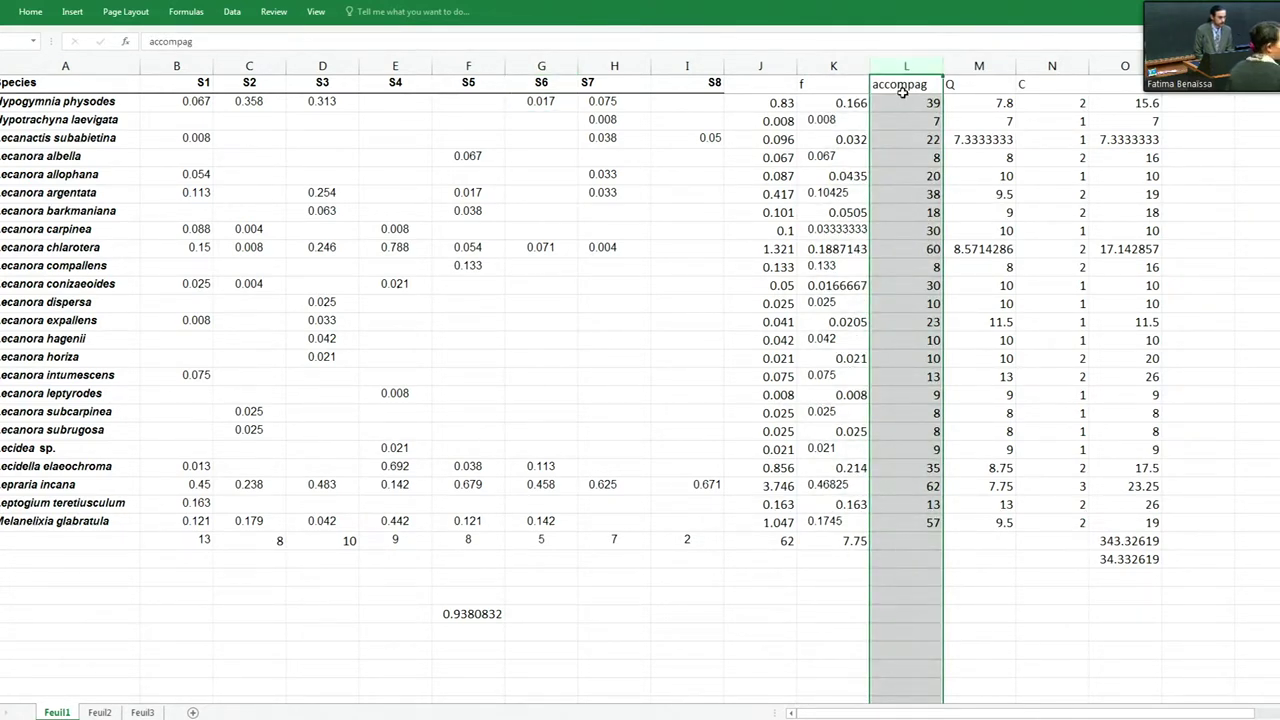
left_click(904, 104)
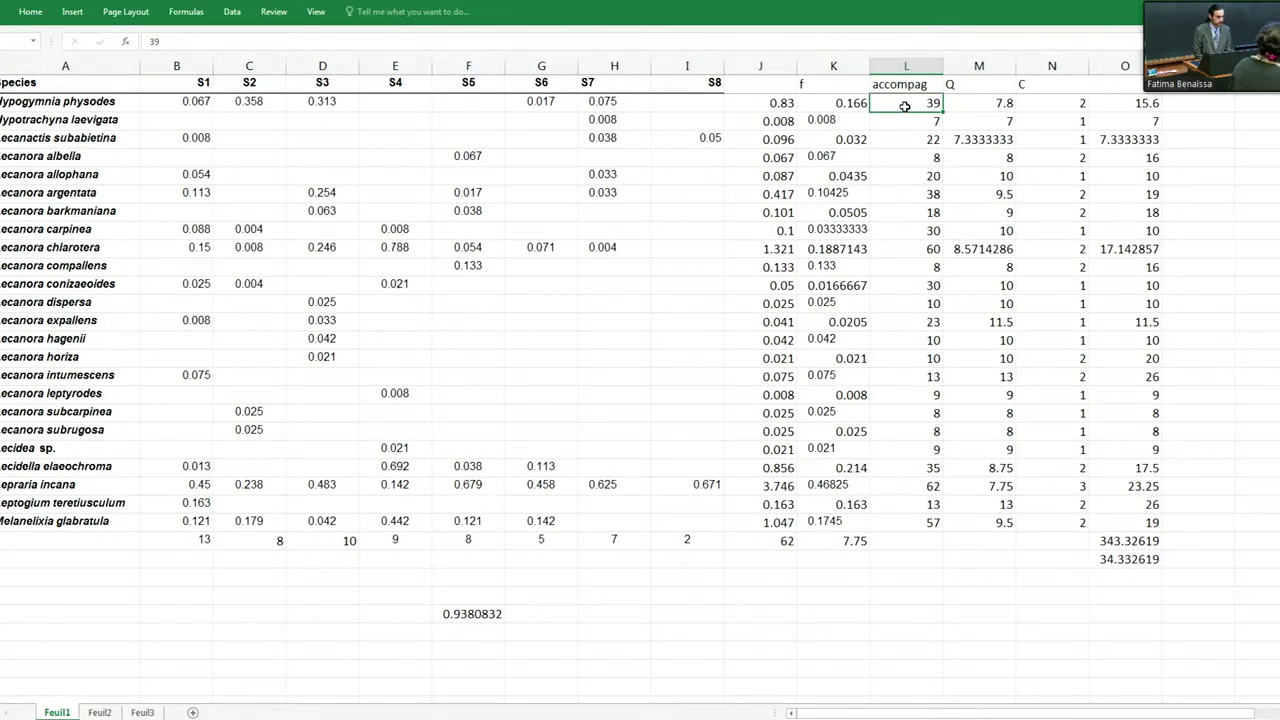
double_click(904, 105)
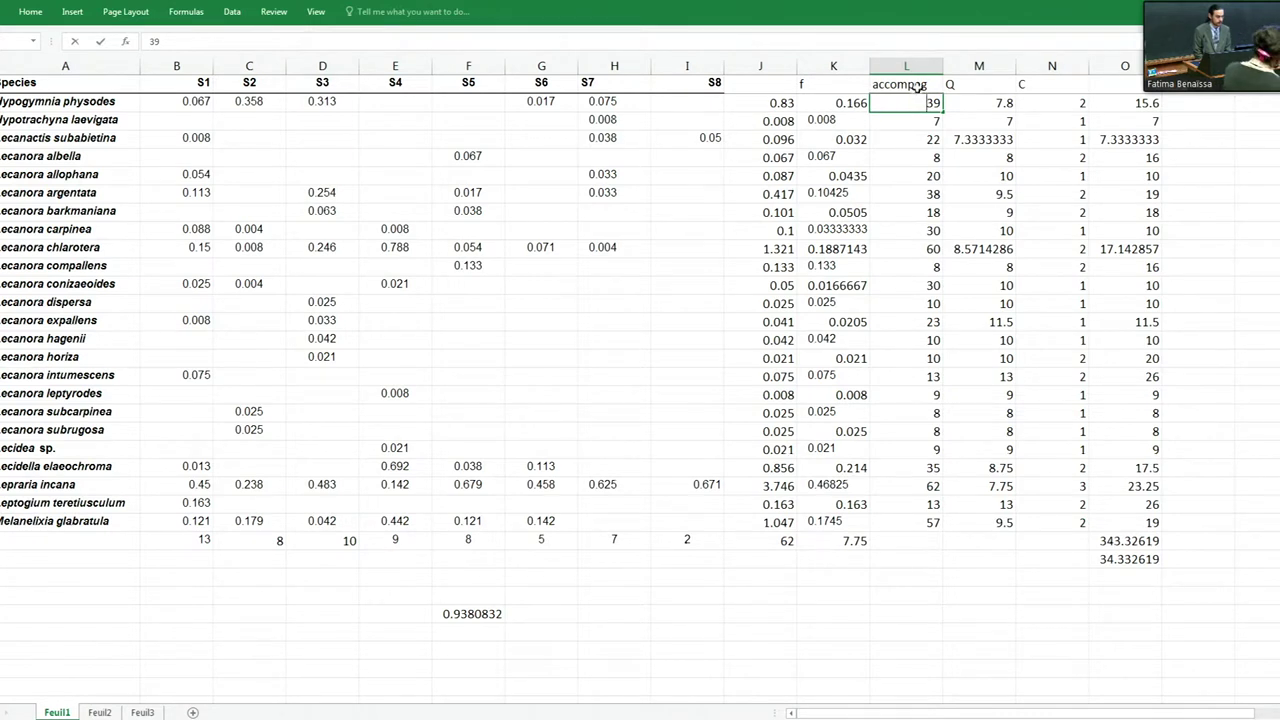
left_click(915, 127)
left_click(915, 141)
left_click(915, 104)
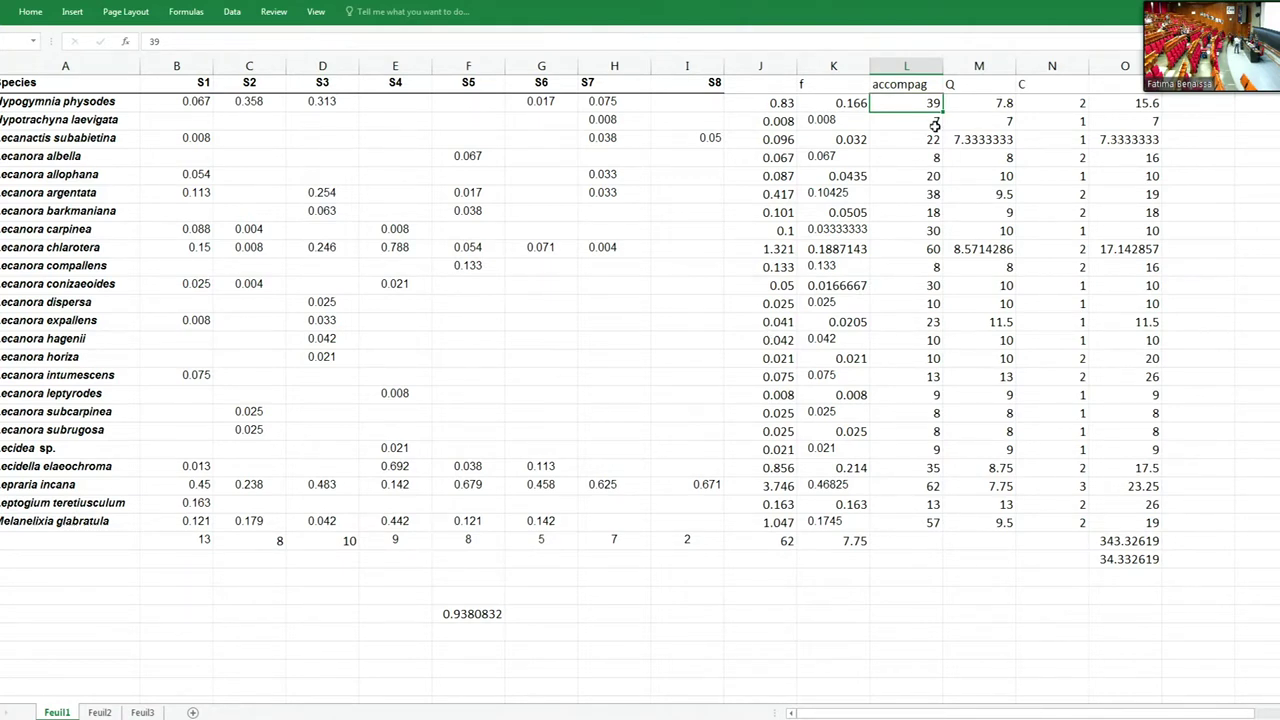
- Stop the screen share and close the 3 Classeur1.xlsx workbook without saving its changes
left_click(1098, 4)
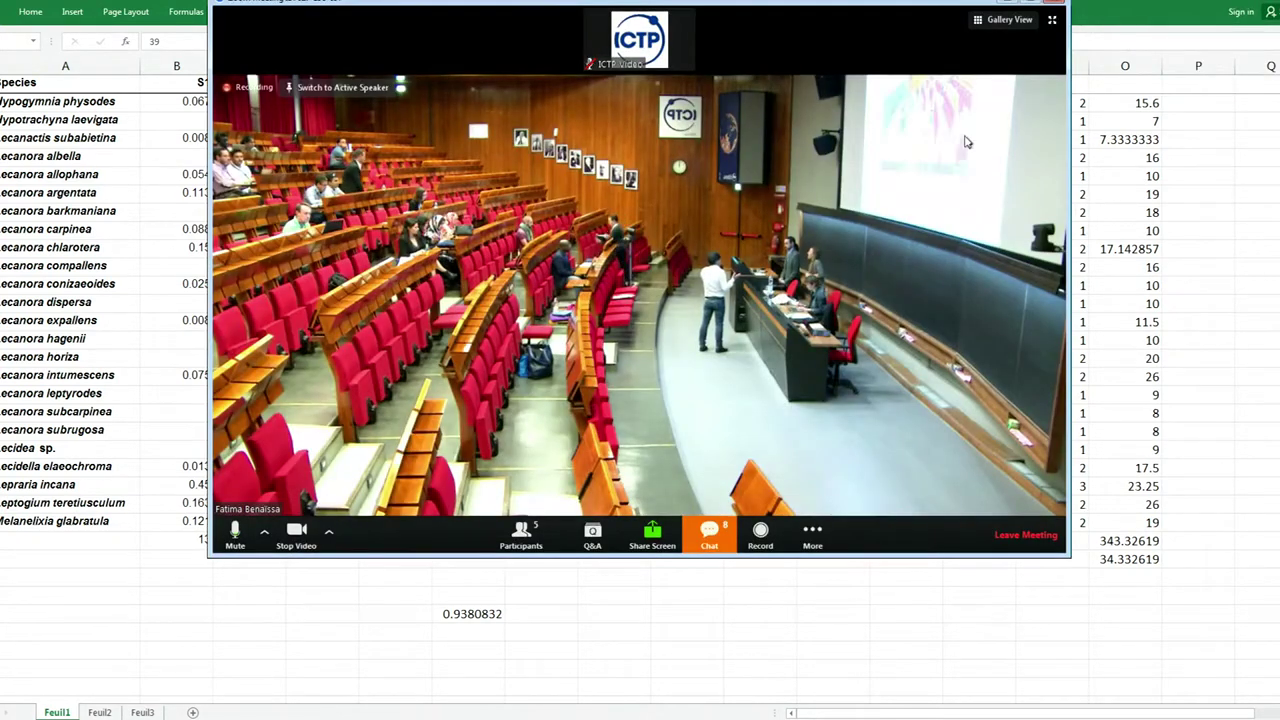
key("alt+F4")
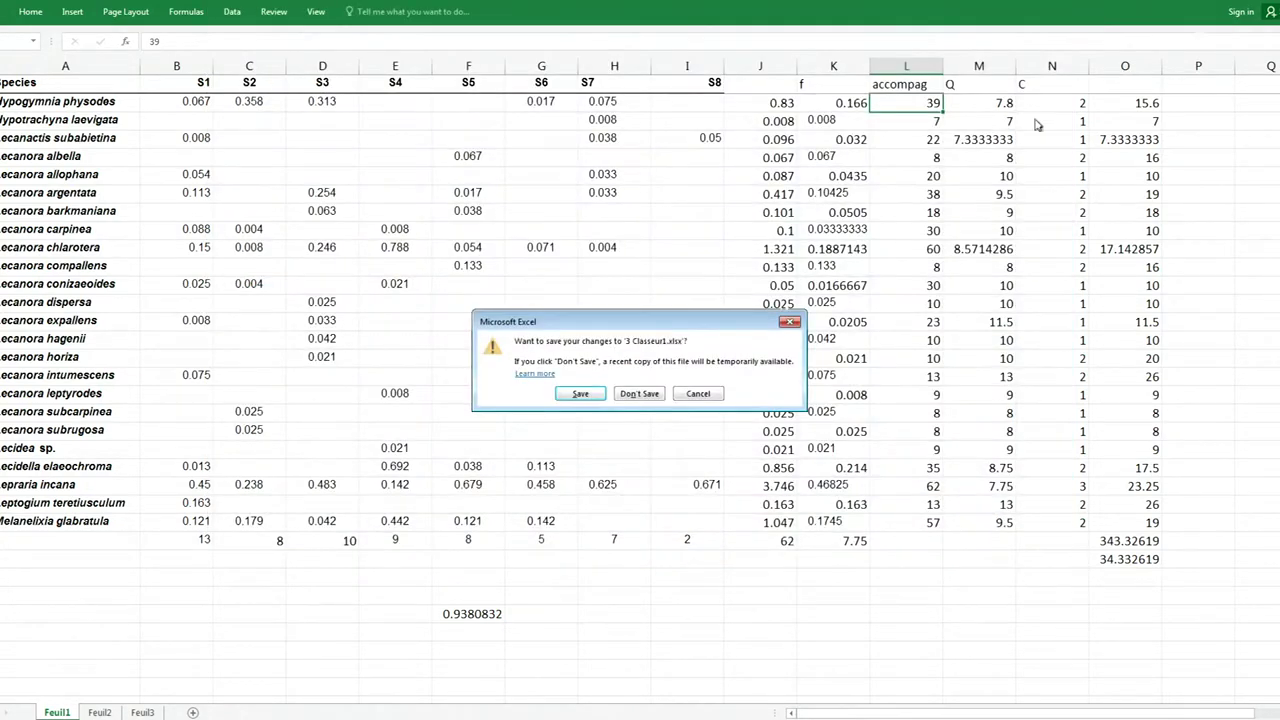
left_click(639, 394)
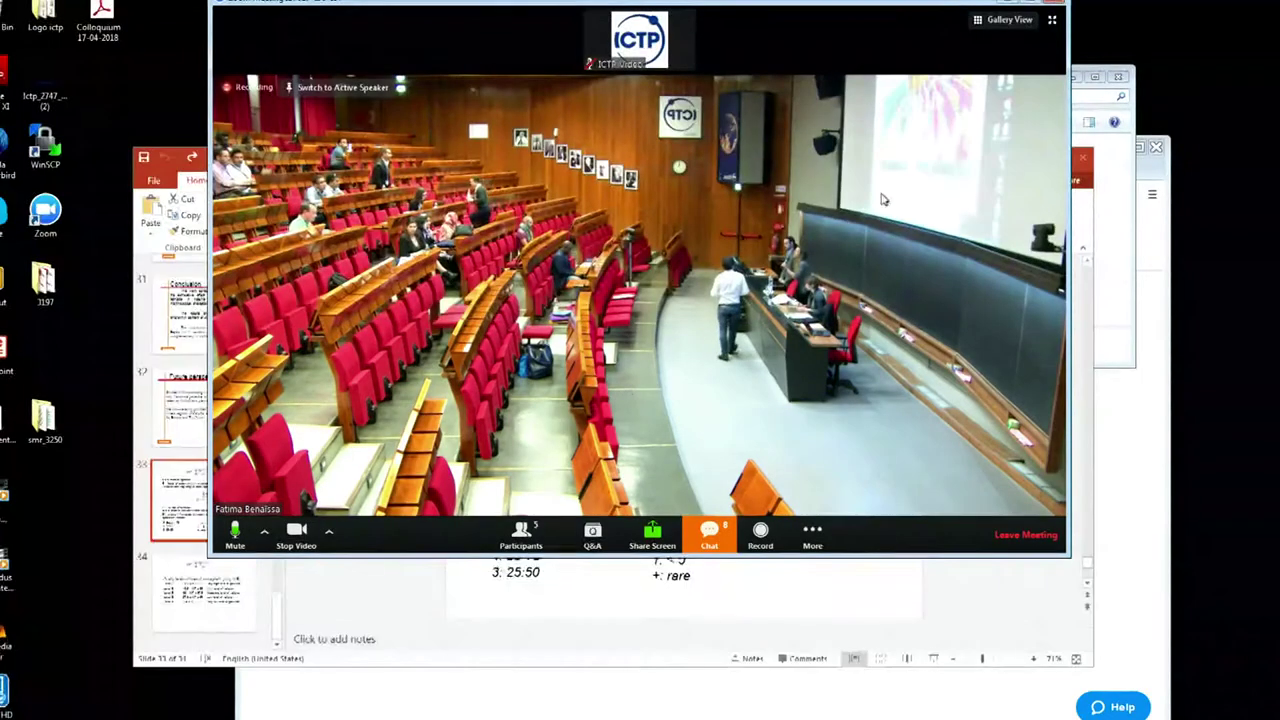
- Close the PowerPoint presentation opened at slide 33 and bring the Zoom meeting window back to the front
left_click(1083, 157)
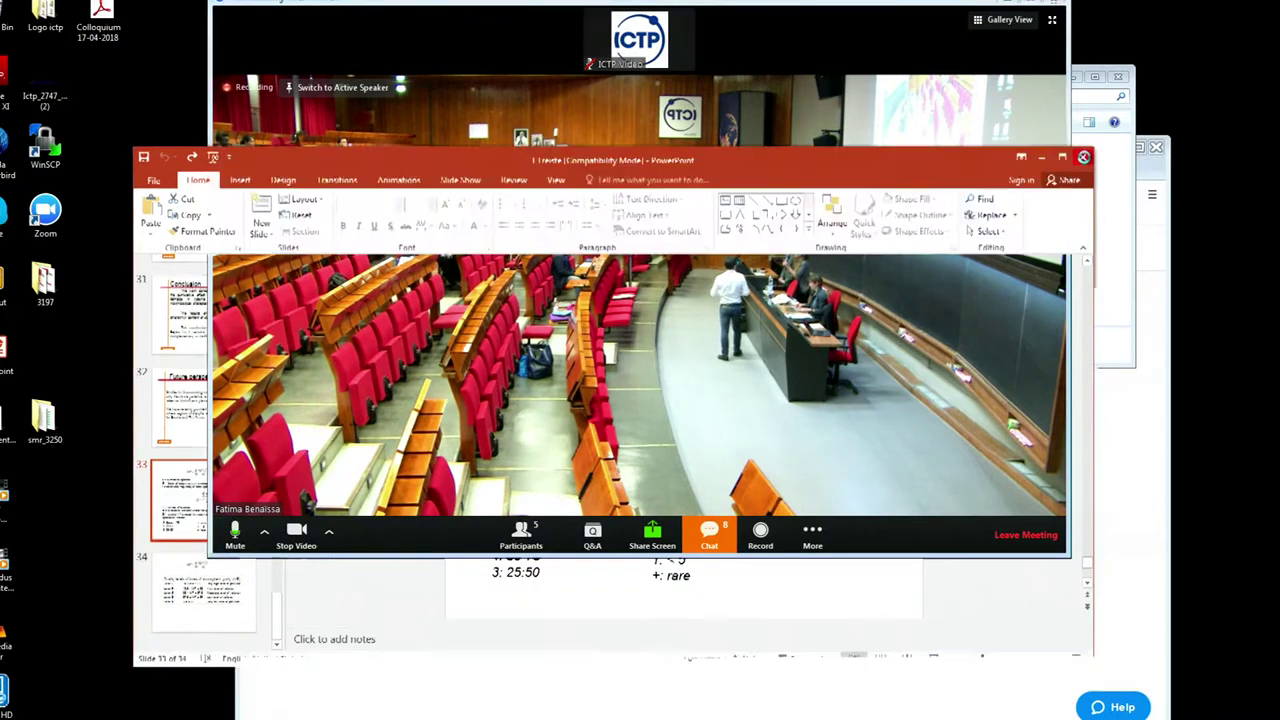
left_click(1103, 110)
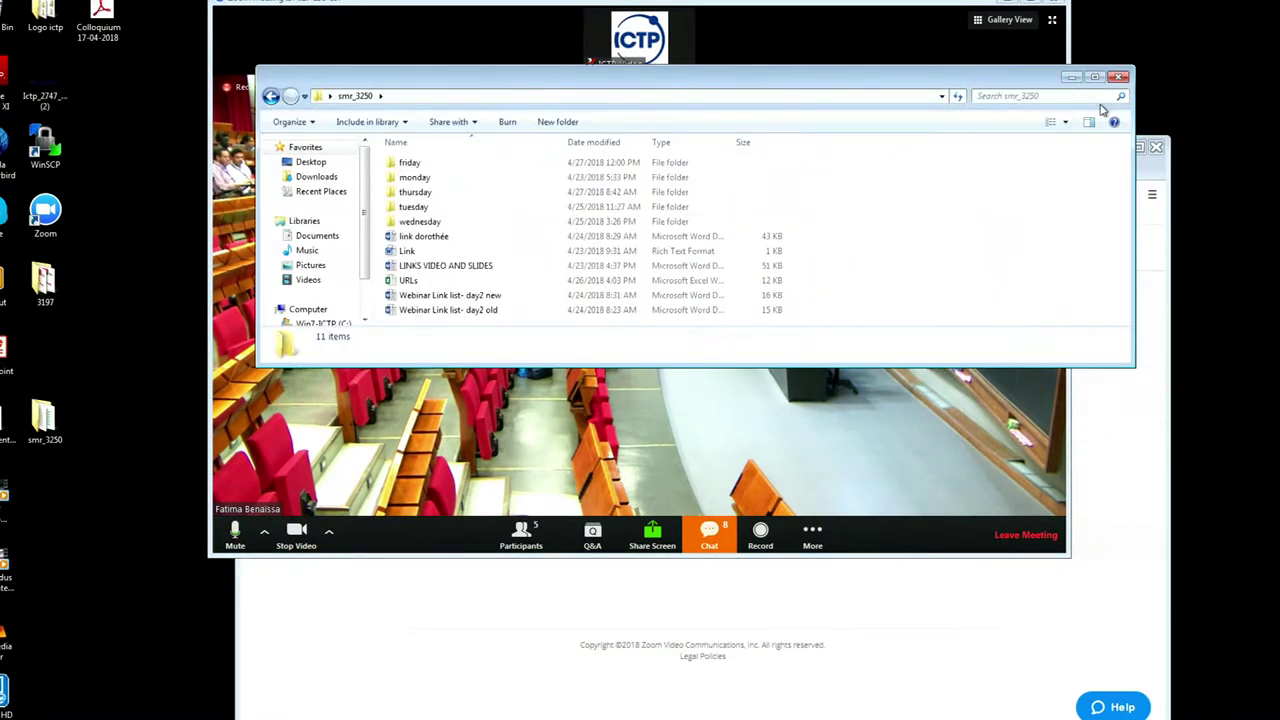
left_click(893, 37)
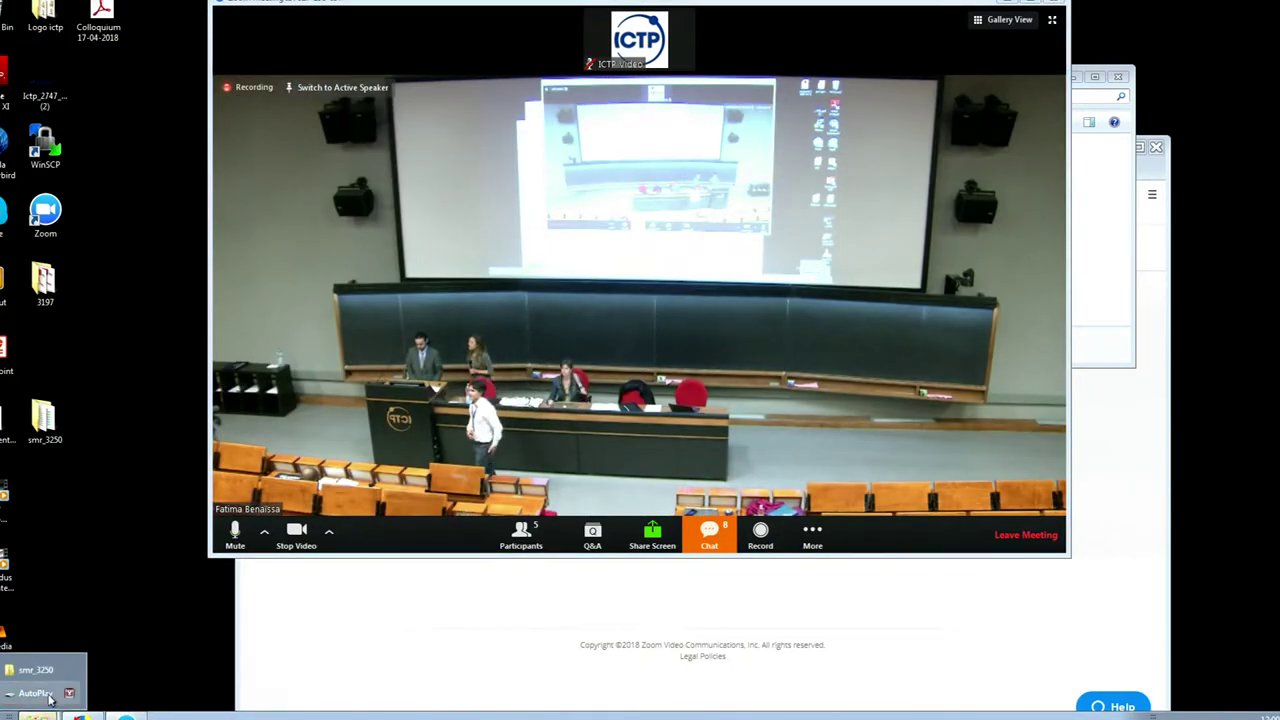
- In Windows Explorer, select Reporting & recommendations.ppt in the Trieste 2018 School folder under corsi on Removable Disk (D:)
left_click(600, 386)
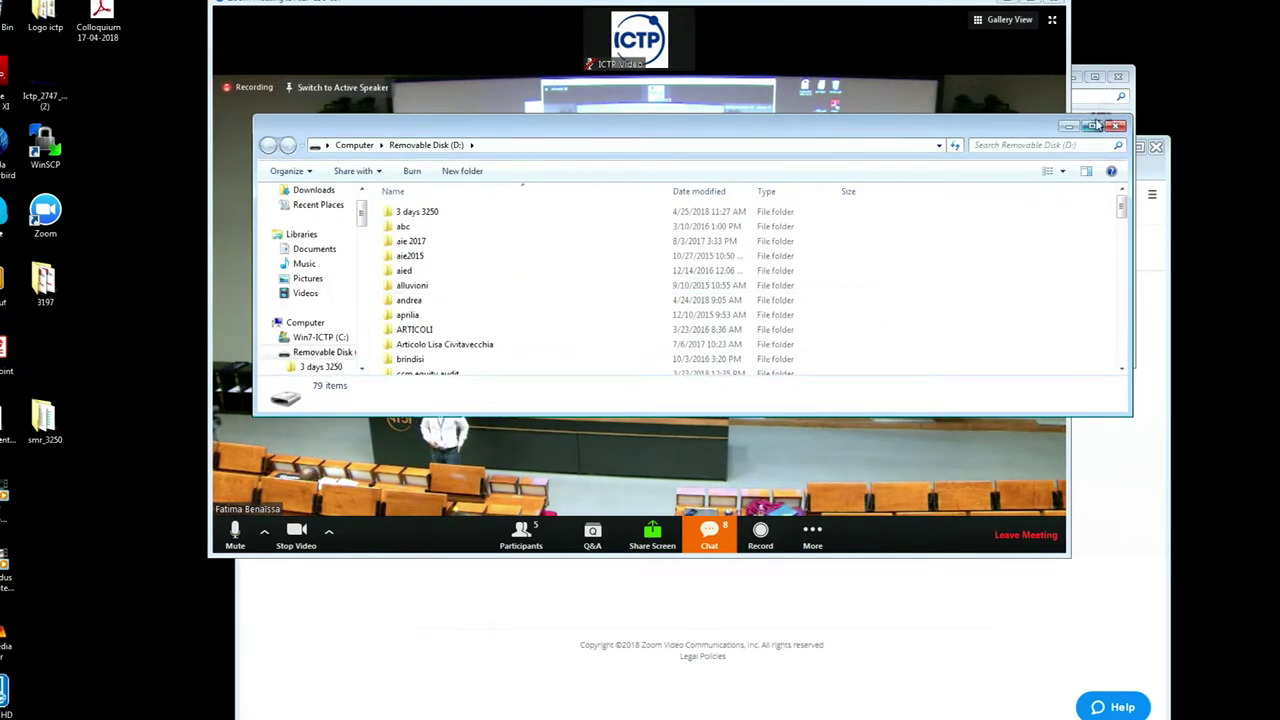
left_click(1095, 130)
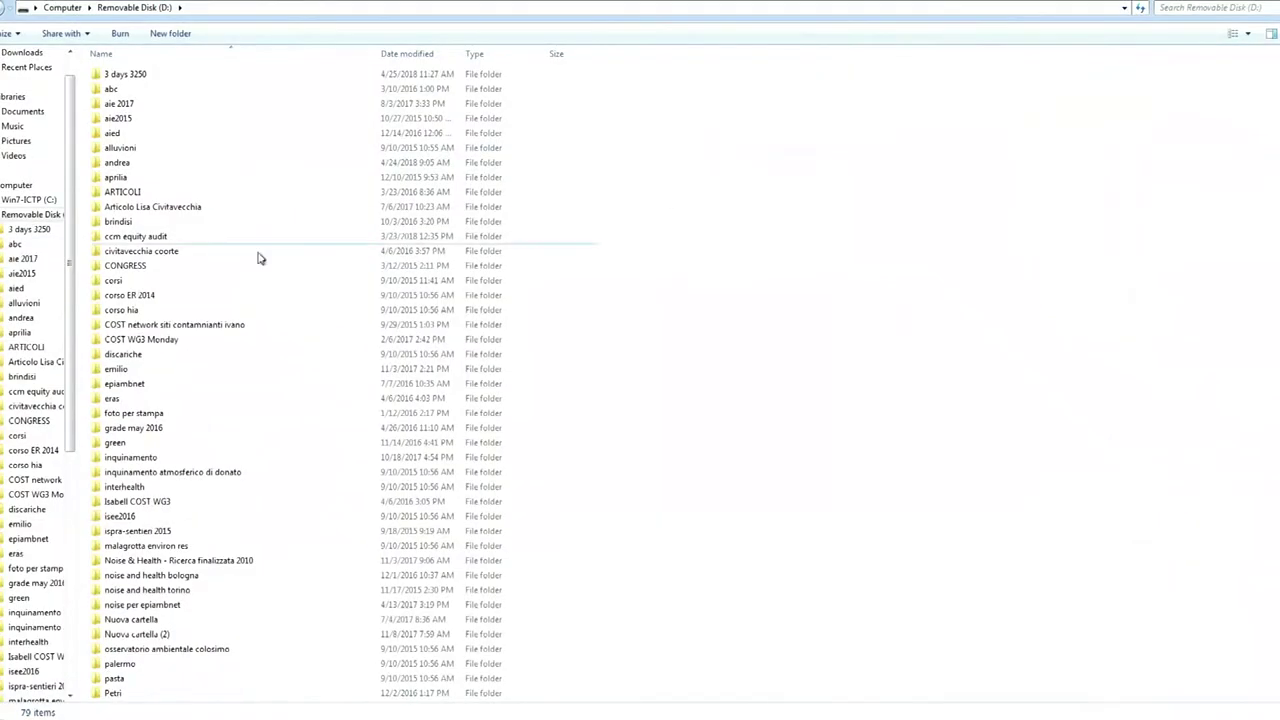
double_click(122, 282)
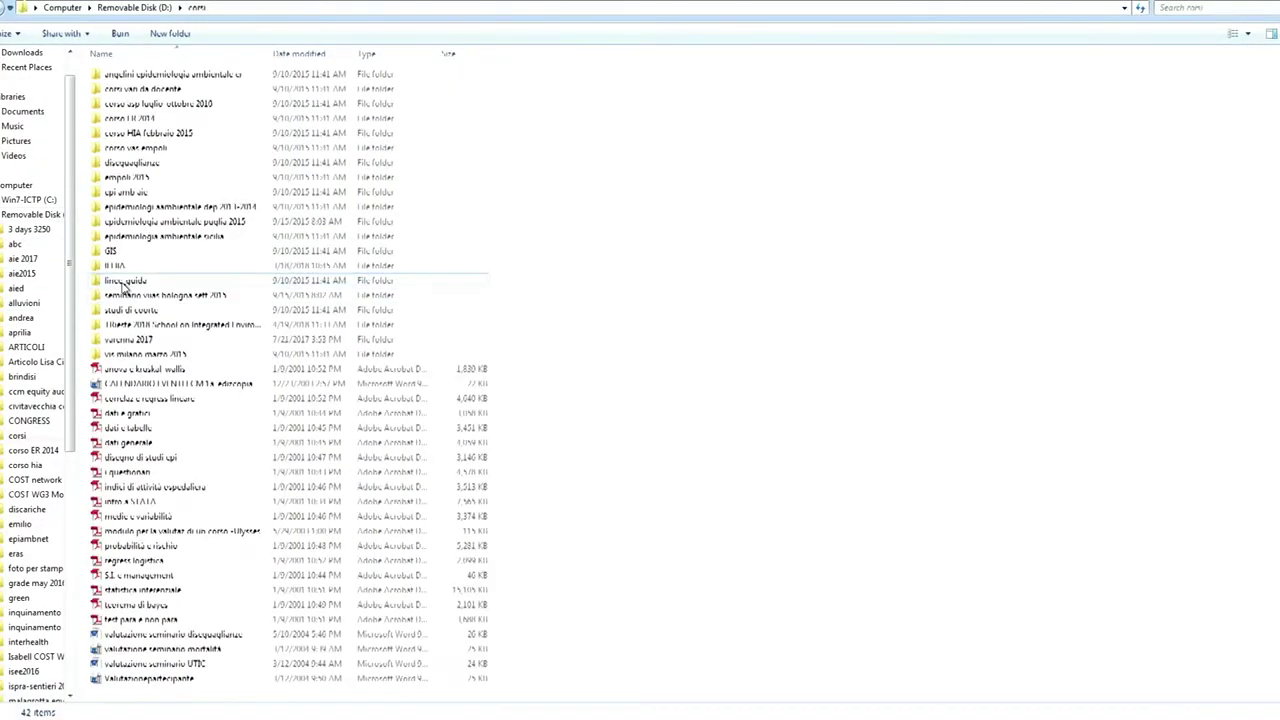
double_click(126, 325)
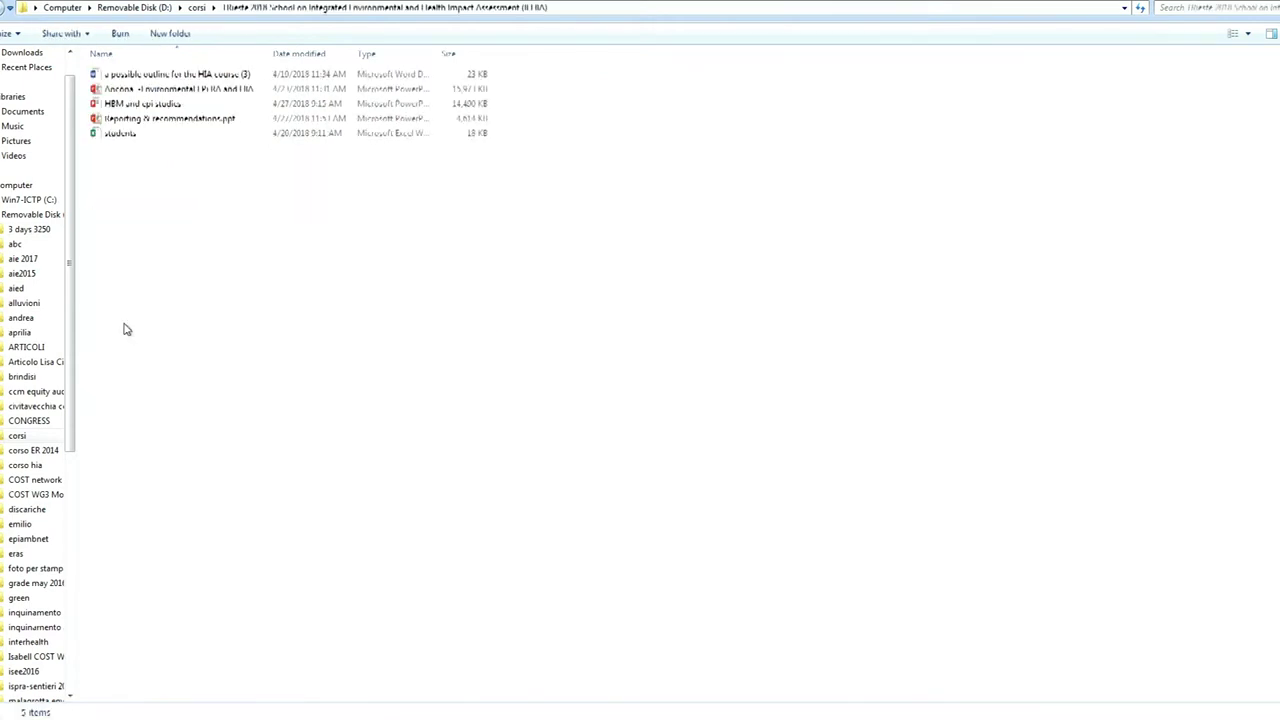
left_click(140, 118)
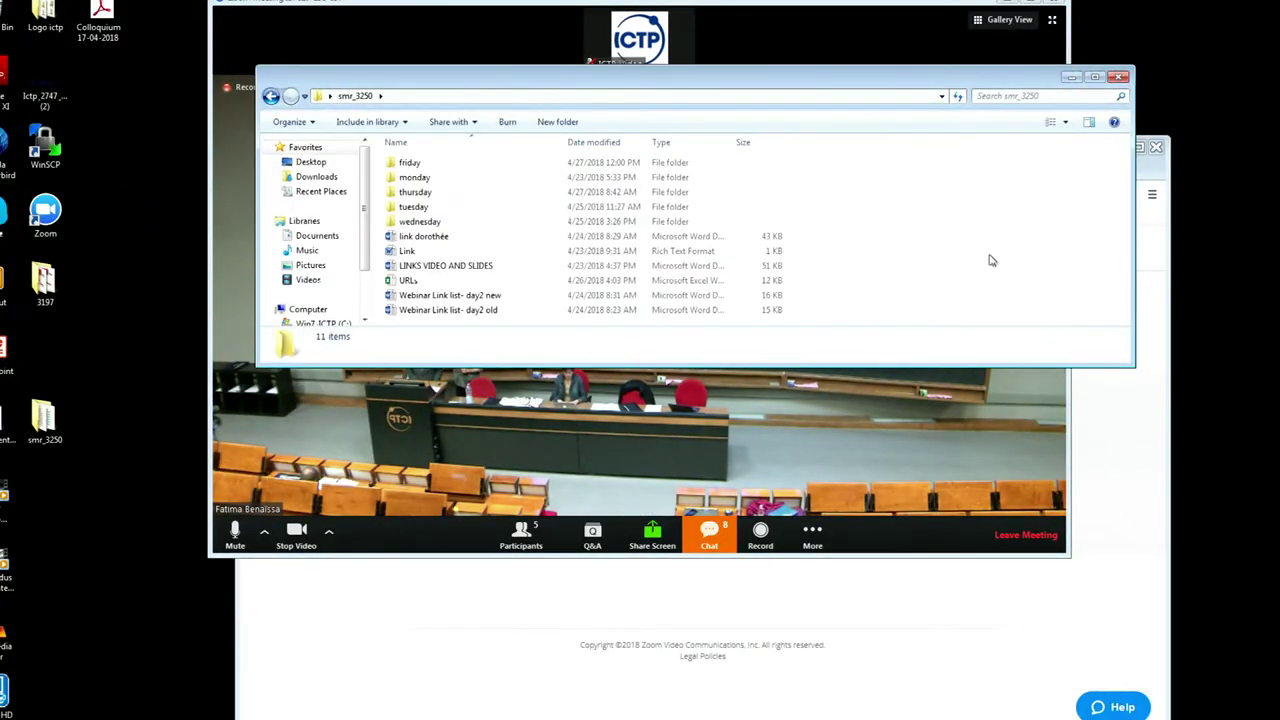
- Open the Reporting & recommendations.ppt presentation from the friday folder inside smr_3250
double_click(474, 166)
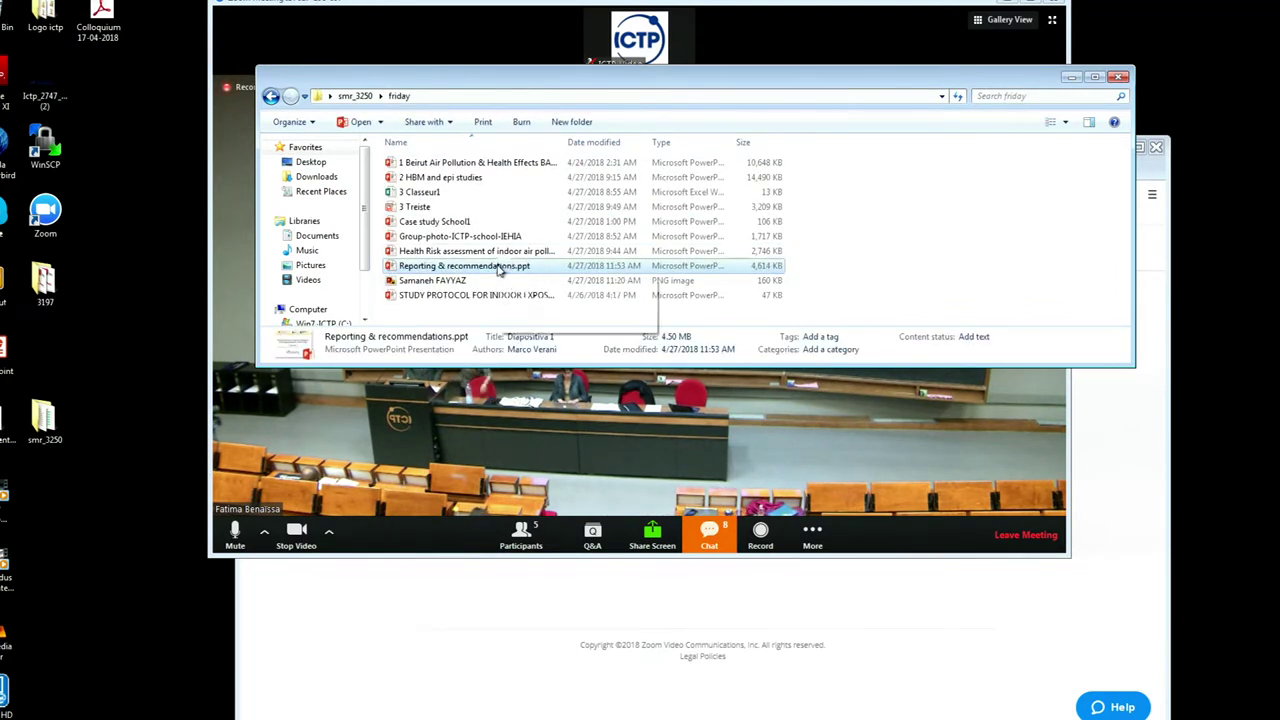
double_click(497, 265)
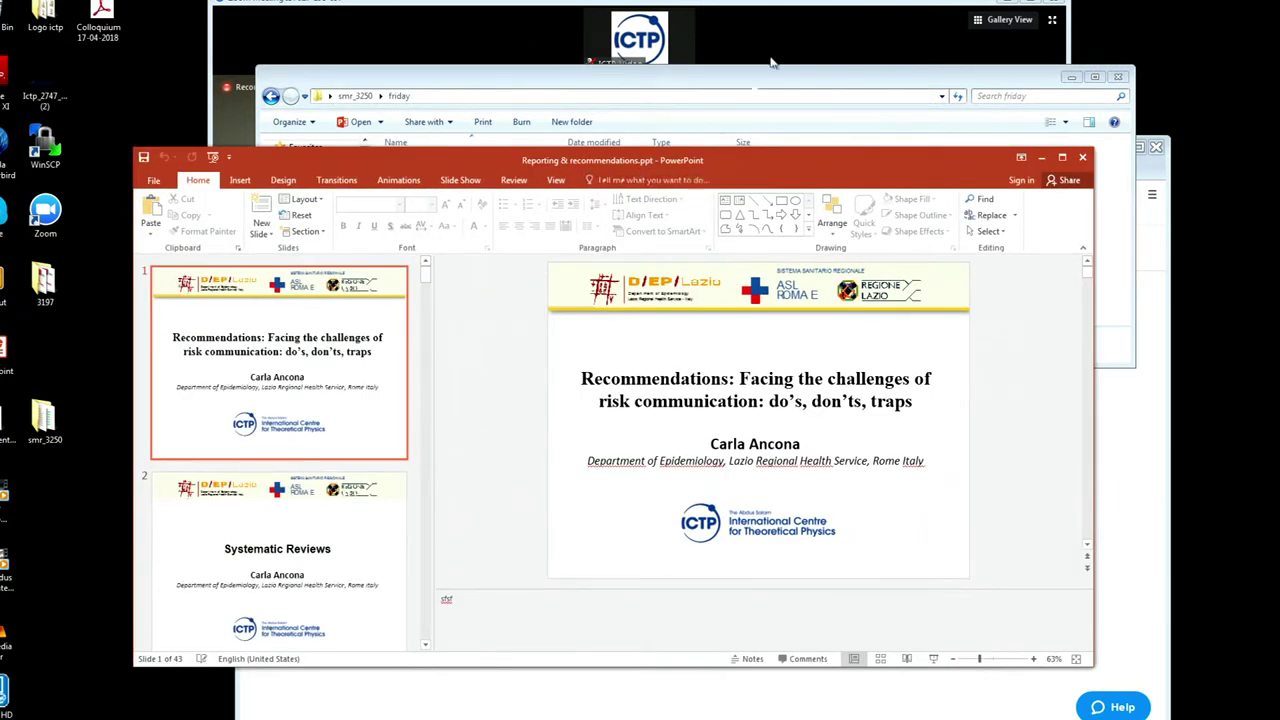
- Share the Reporting & recommendations.ppt window in the Zoom meeting and start its slide show from the first slide
left_click(814, 13)
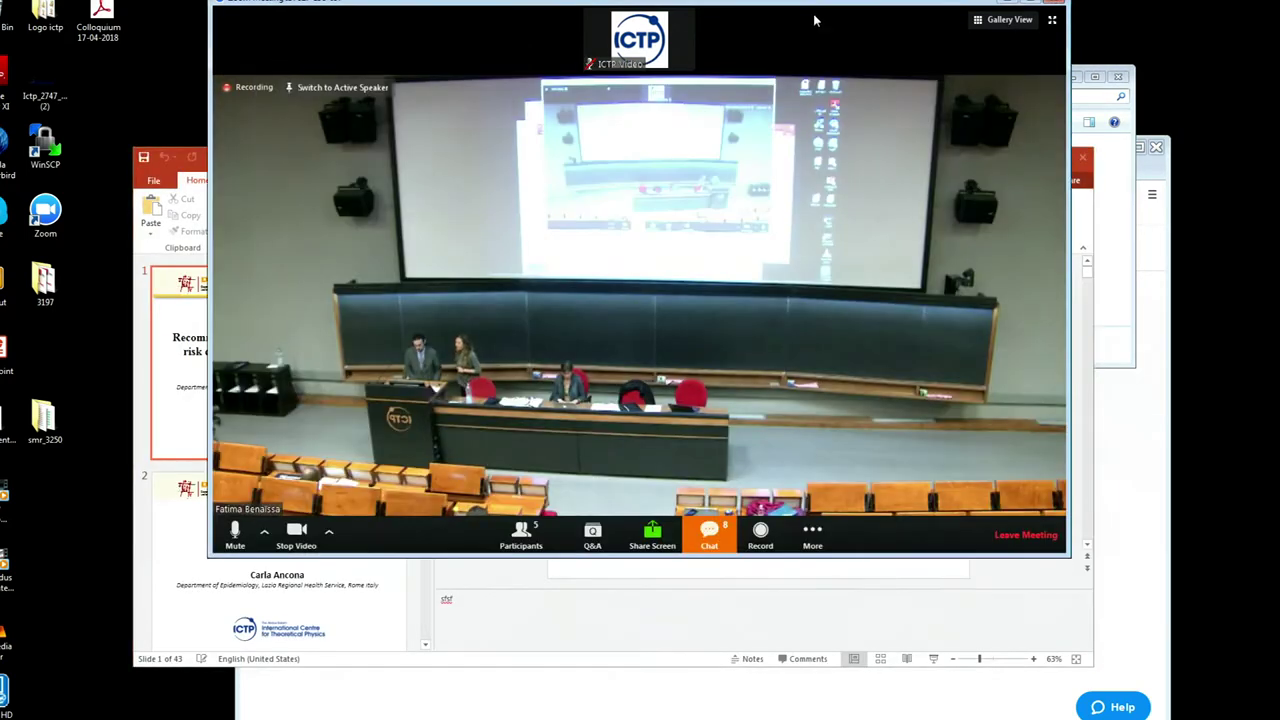
left_click(652, 537)
left_click(478, 425)
left_click(864, 484)
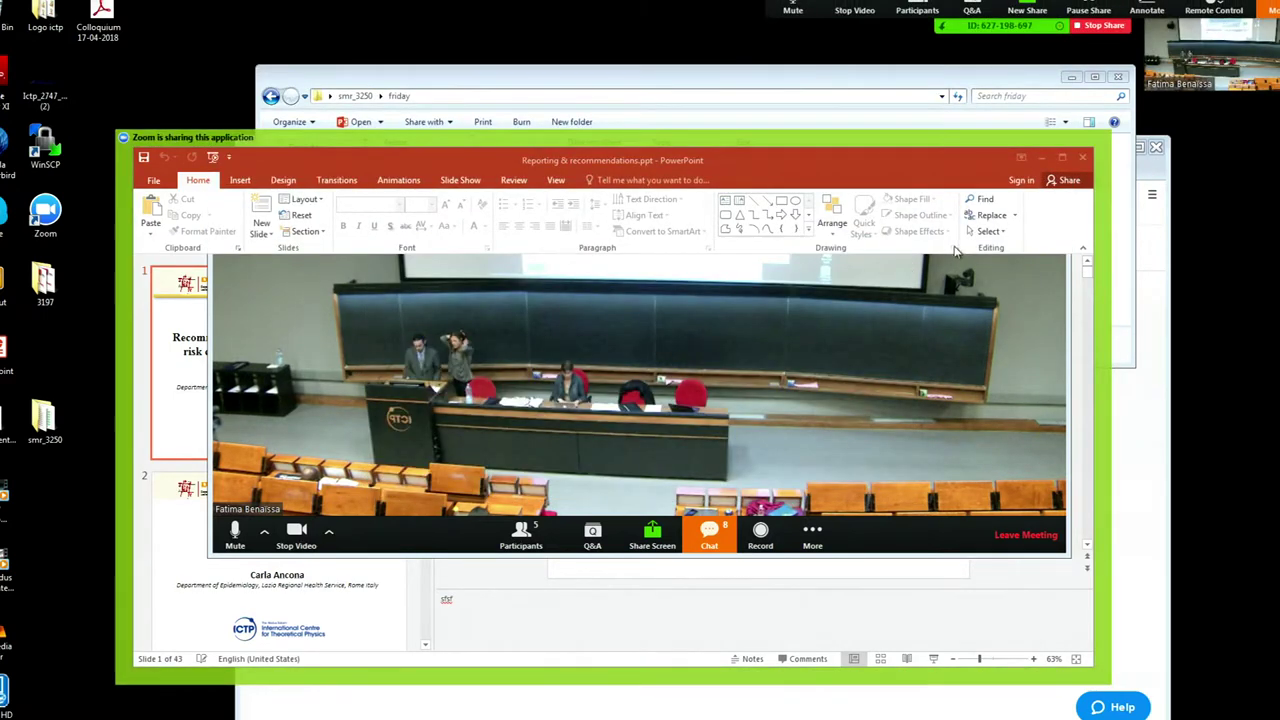
left_click_drag(951, 152, 977, 164)
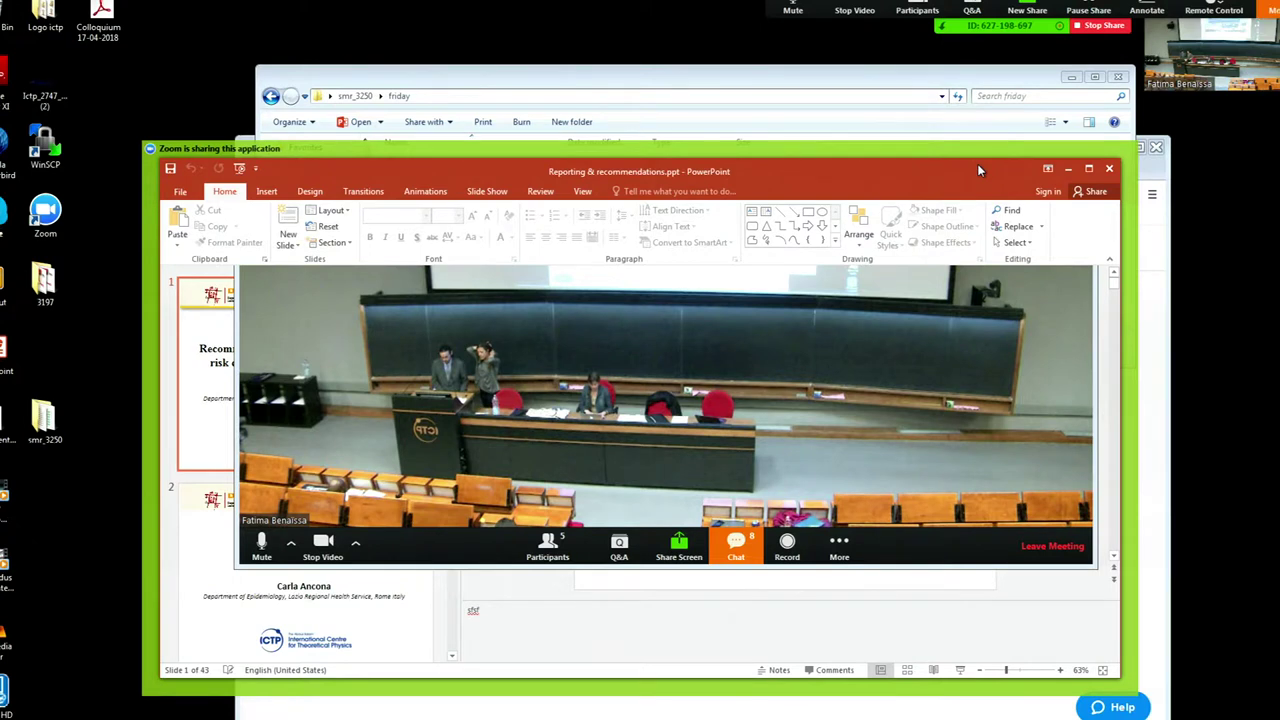
key("F5")
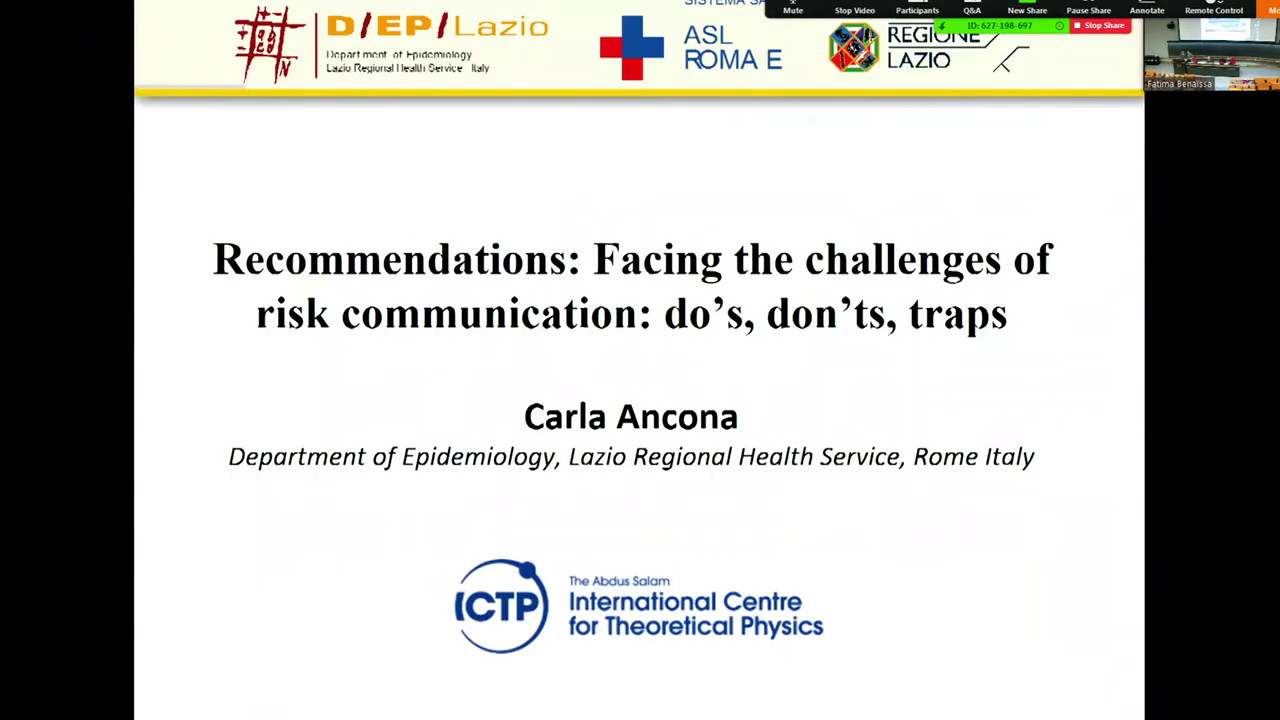